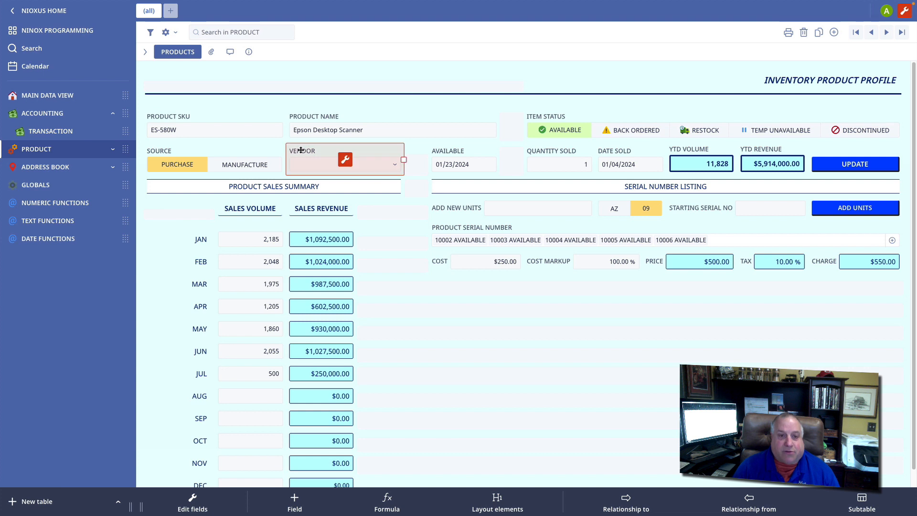
Step: Switch the product's source to Manufacture and back to Purchase to compare the Factory and Vendor fields
left_click(232, 165)
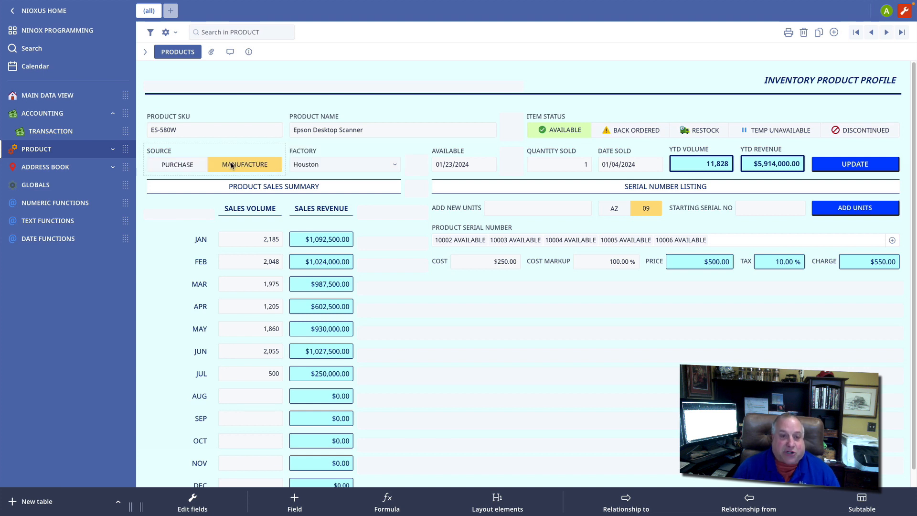
left_click(296, 146)
left_click(177, 165)
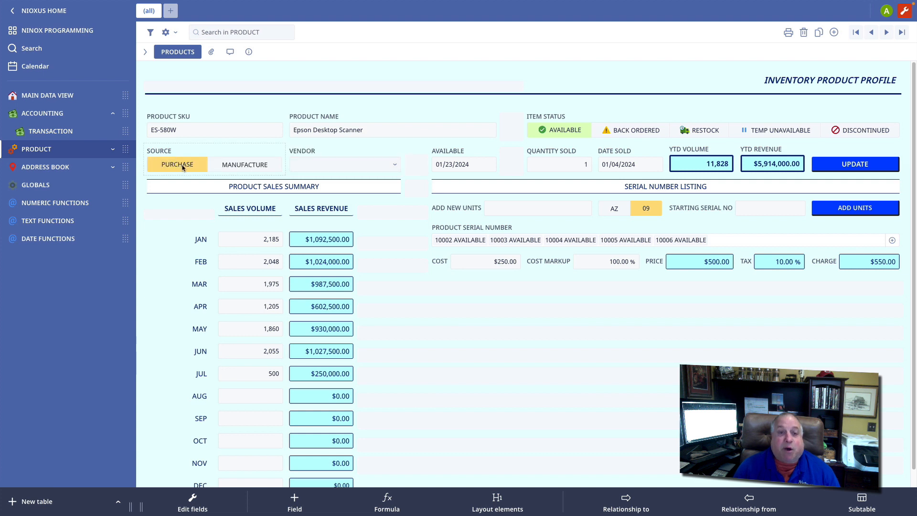
left_click(306, 149)
left_click(343, 159)
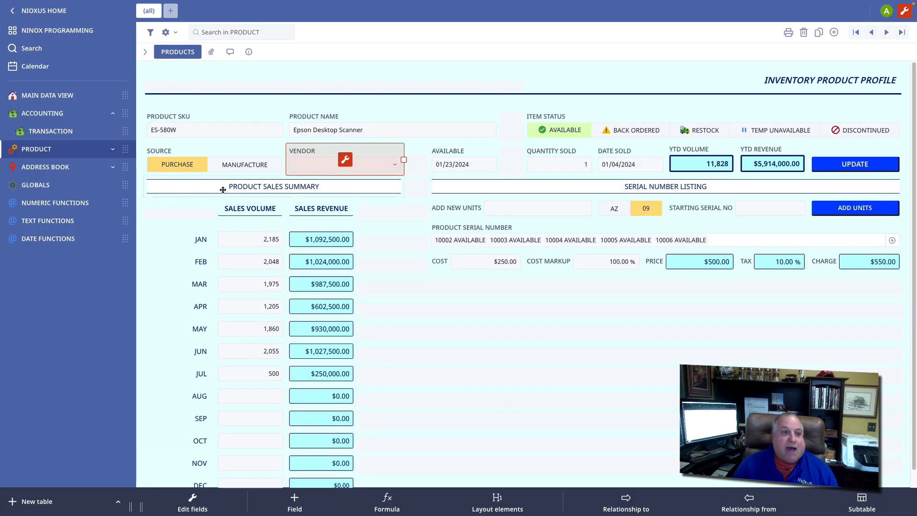
Step: Open the TRANSACTION table and toggle the transaction type between Sale and Purchase to compare the Customer and Vendor fields
left_click(50, 132)
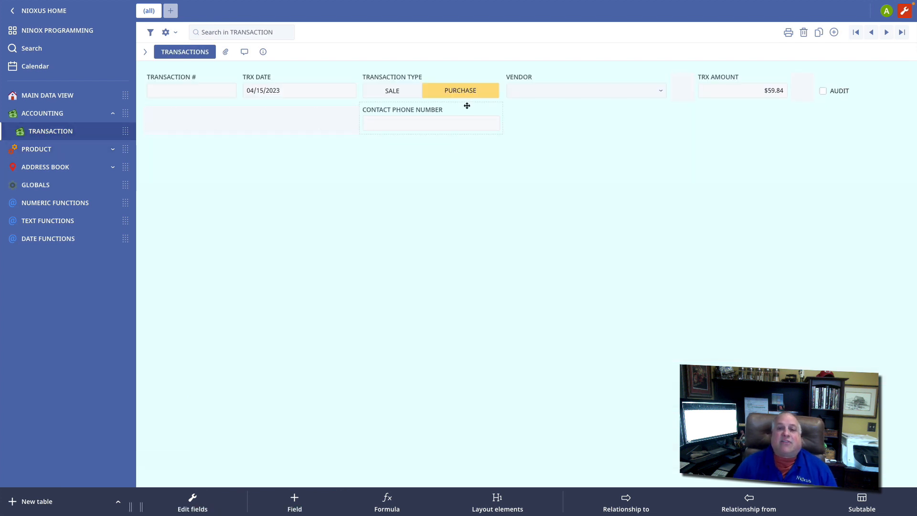
left_click(388, 93)
left_click(437, 93)
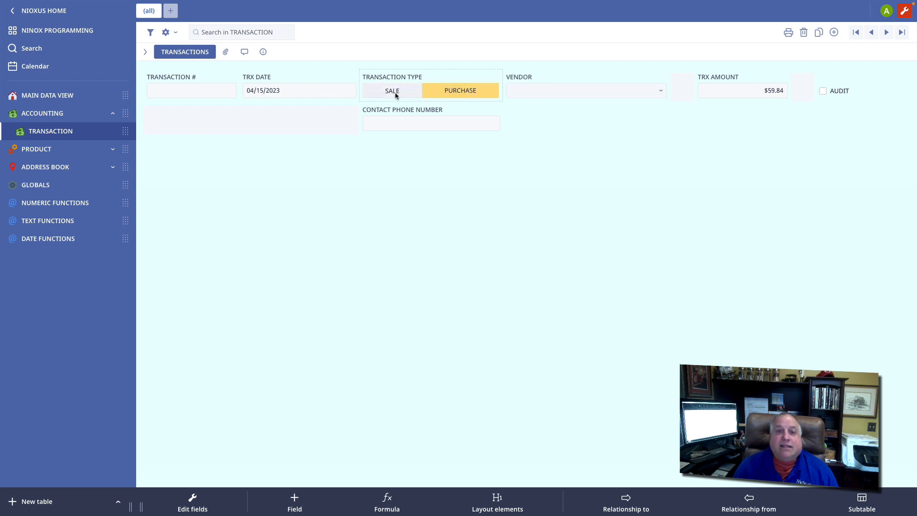
left_click(394, 94)
left_click(449, 92)
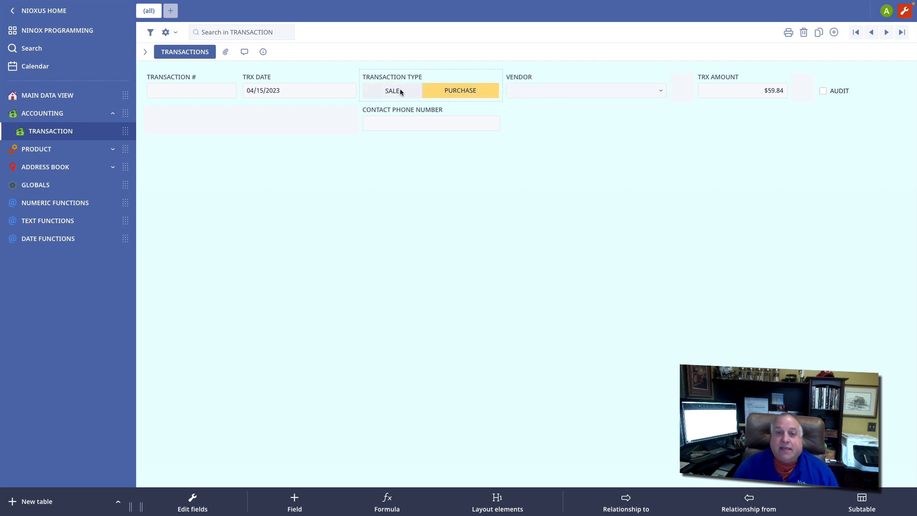
left_click(401, 92)
left_click(443, 91)
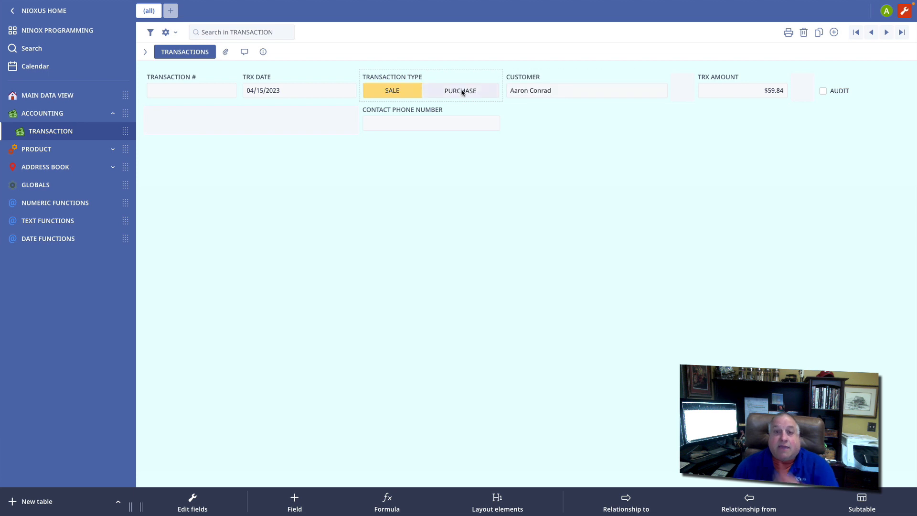
Step: Set the transaction type to Purchase and choose FRANKLIN MANUFACTURING as the vendor
left_click(462, 93)
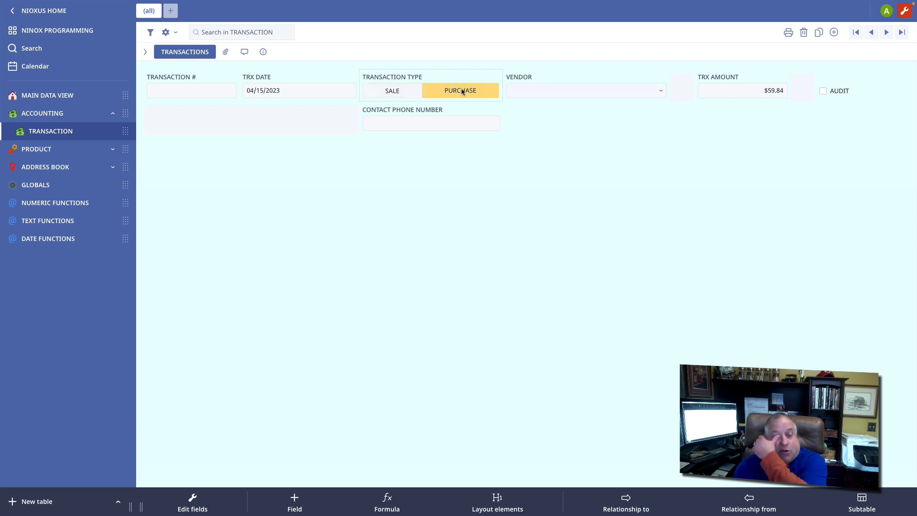
left_click(524, 90)
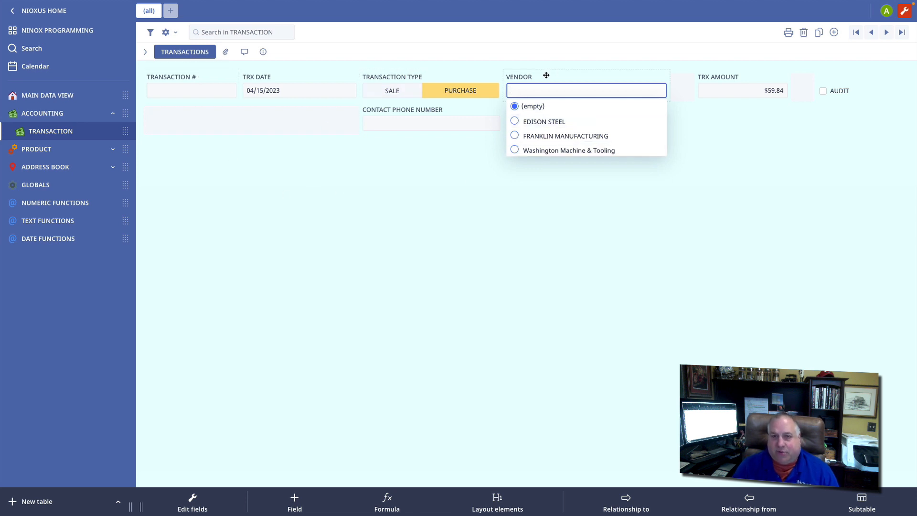
left_click(566, 136)
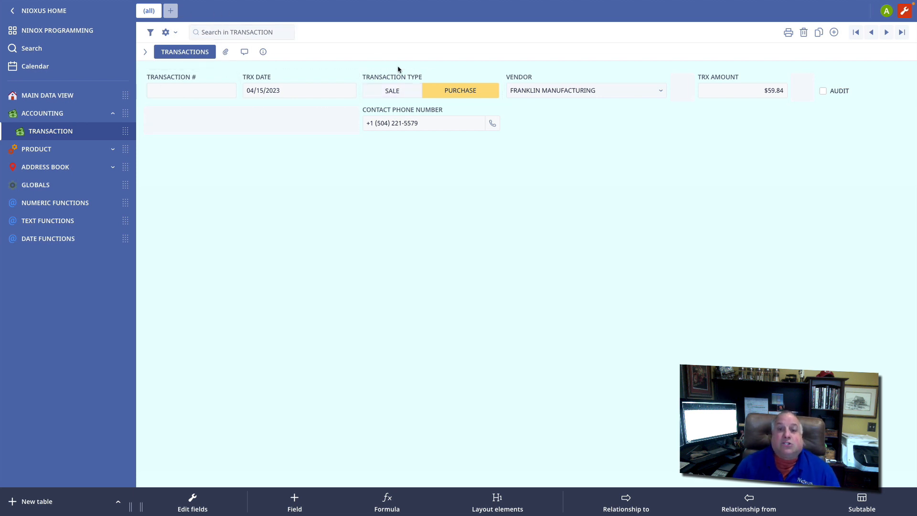
Step: Set the type to Sale and replace the old Customer field with a saved relationship to the CUSTOMER table, placed before TRX AMOUNT
left_click(392, 91)
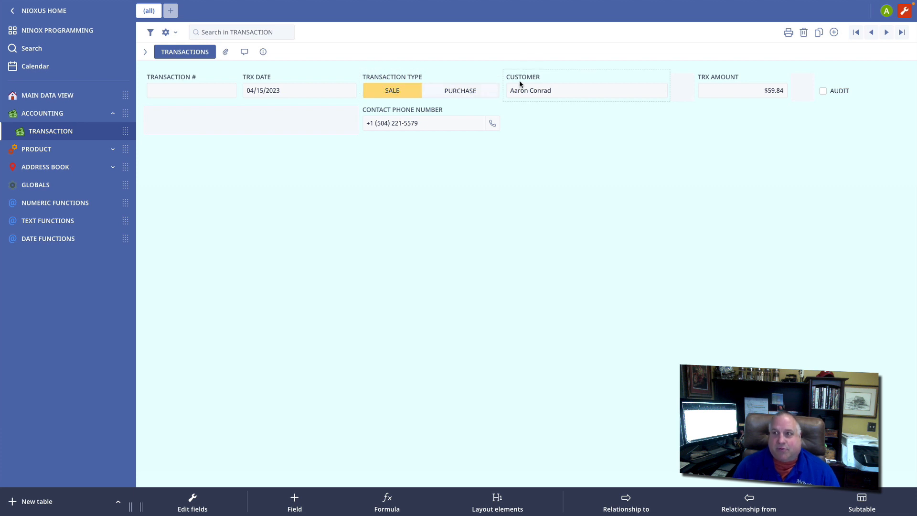
key("Delete")
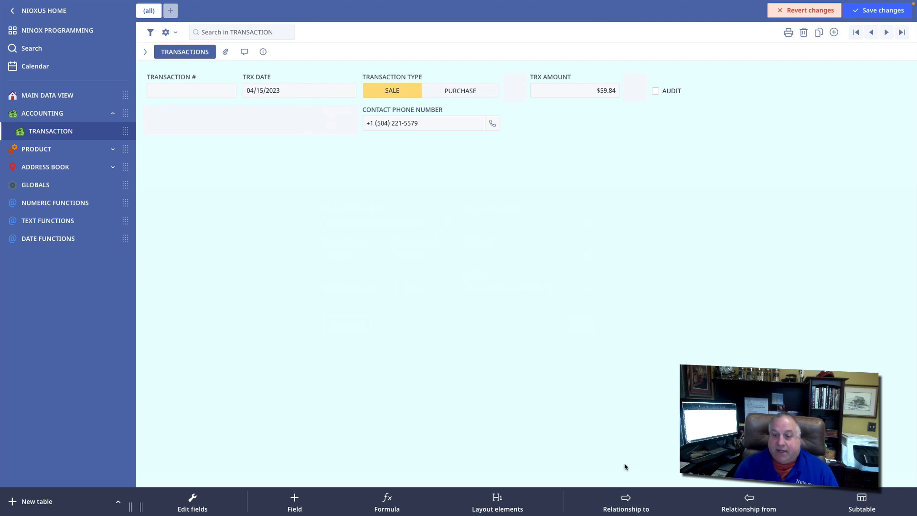
left_click(620, 506)
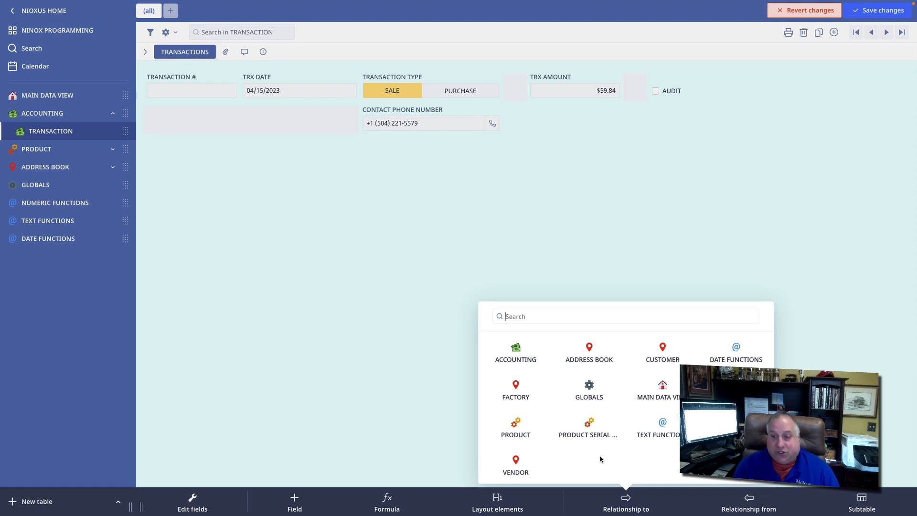
left_click(663, 358)
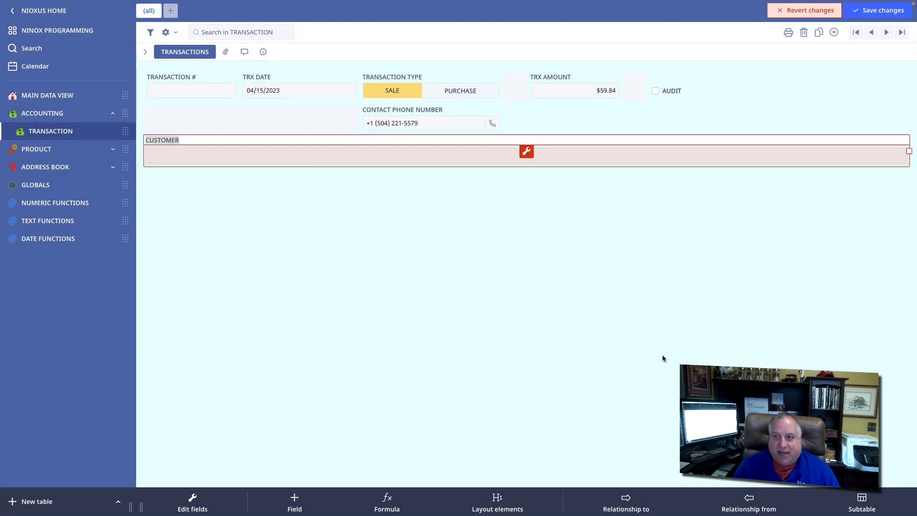
left_click(855, 11)
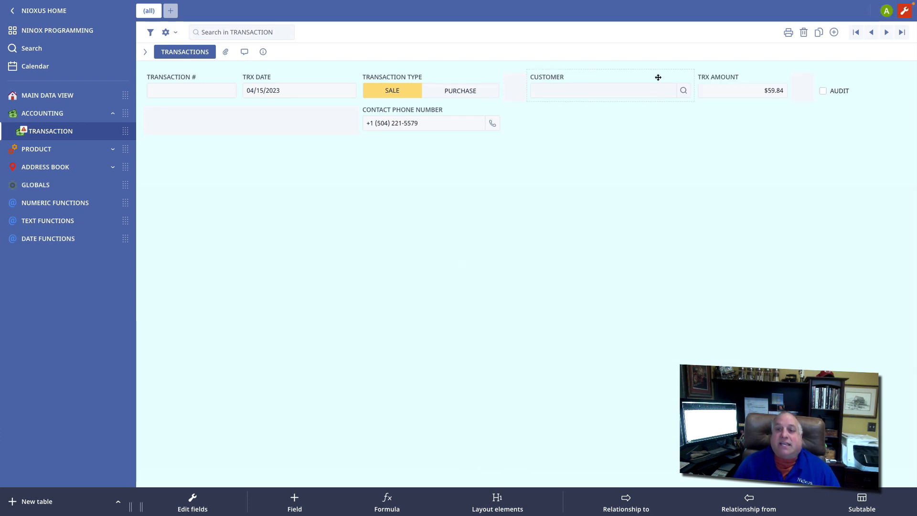
Step: Review the CUSTOMER relationship's settings and preview its pop-up record list with wider columns
left_click(611, 86)
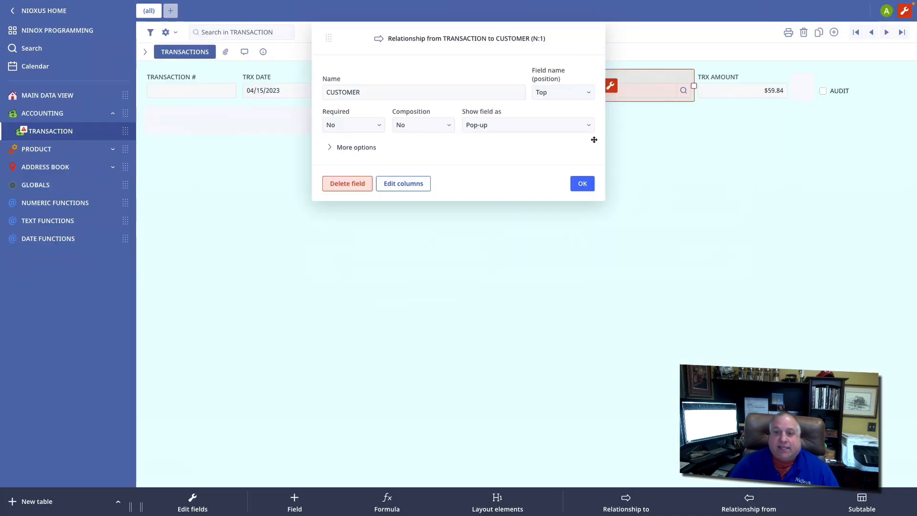
left_click(582, 183)
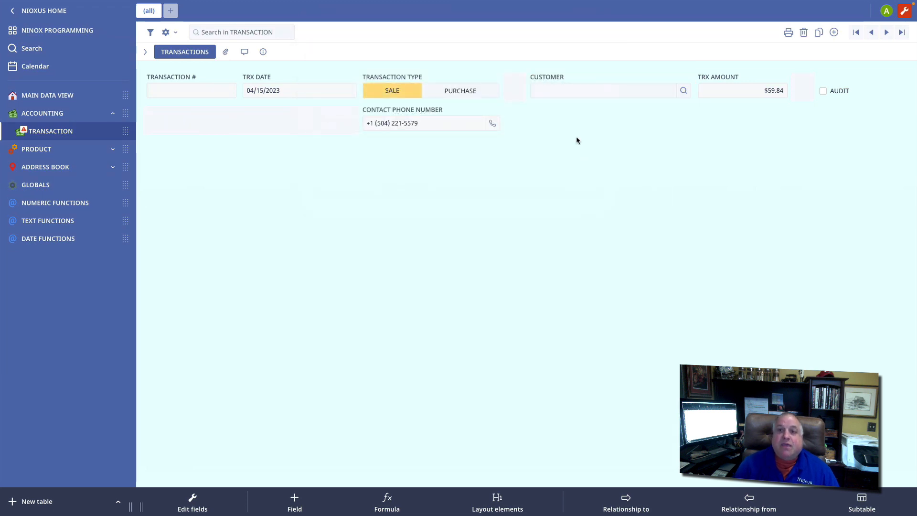
left_click(552, 93)
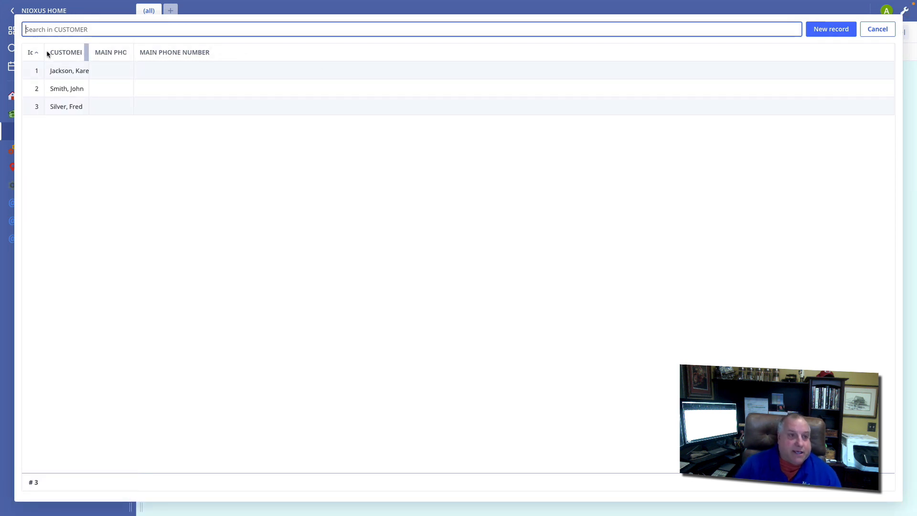
left_click_drag(43, 52, 269, 49)
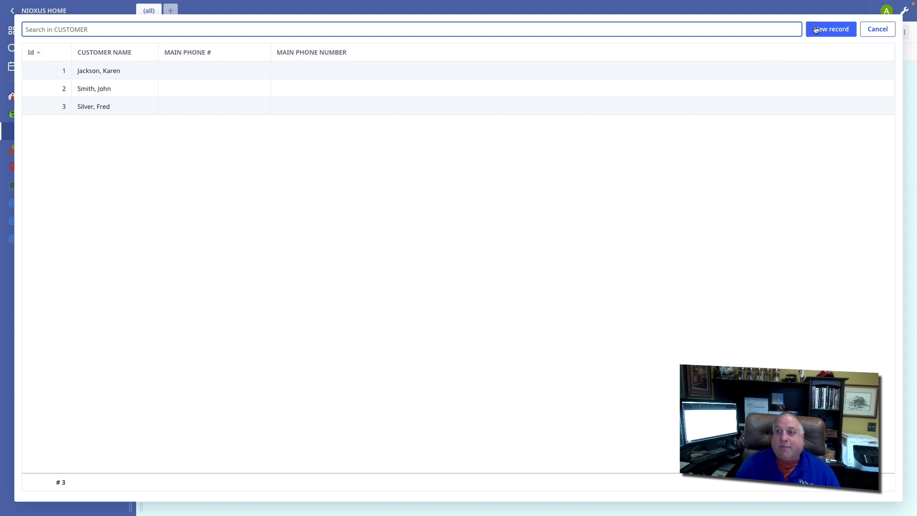
left_click(878, 29)
Step: Hide the Id, MAIN PHONE # and MAIN PHONE NUMBER columns in the CUSTOMER field's pop-up record list
left_click(905, 12)
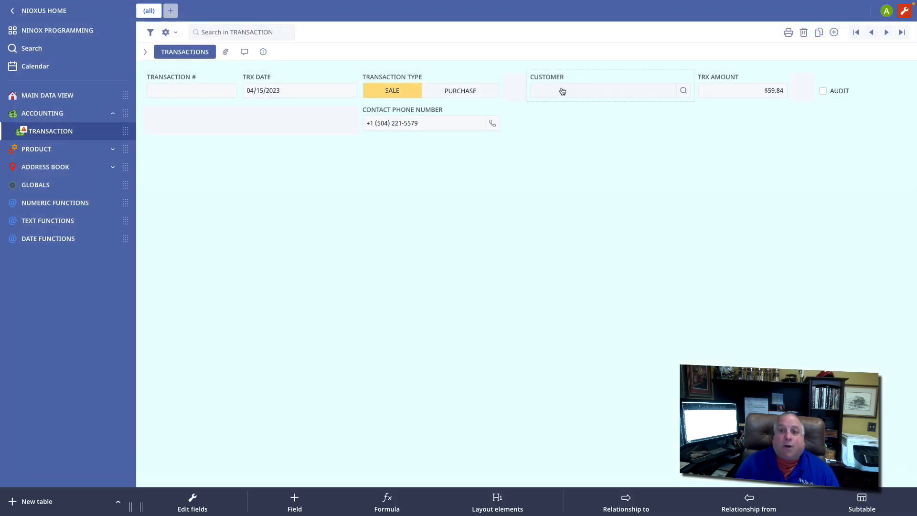
left_click(563, 92)
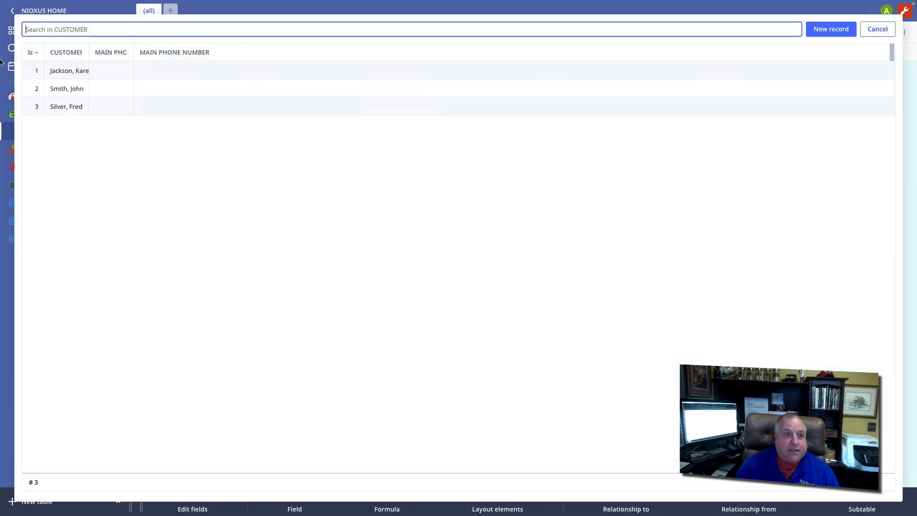
left_click(31, 52)
left_click(44, 190)
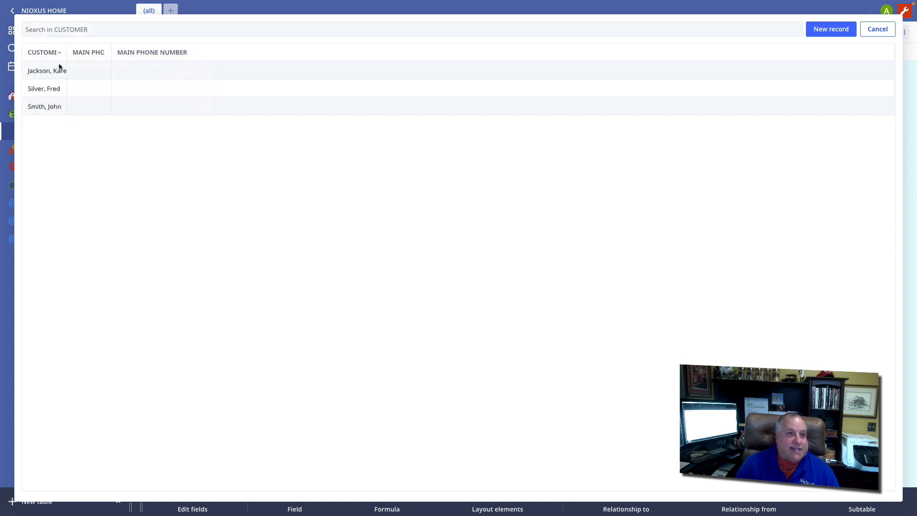
left_click(78, 57)
left_click(90, 212)
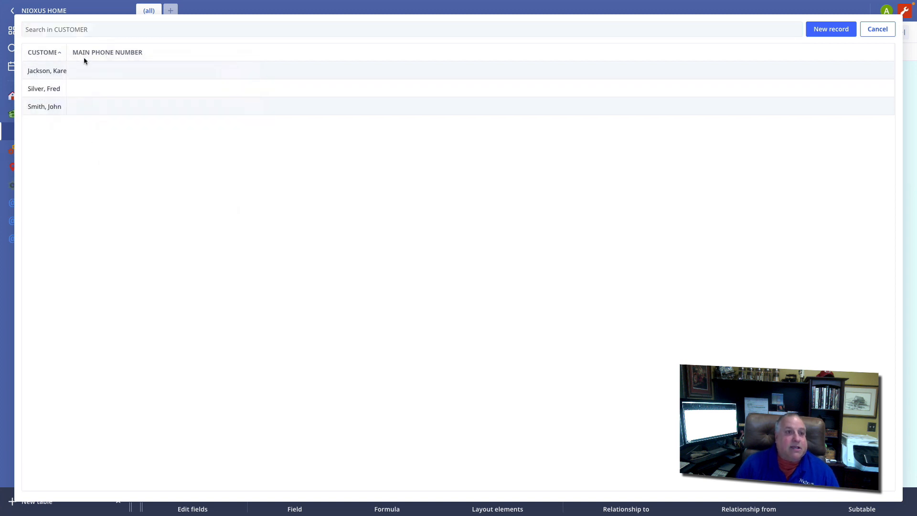
left_click(85, 55)
left_click(94, 187)
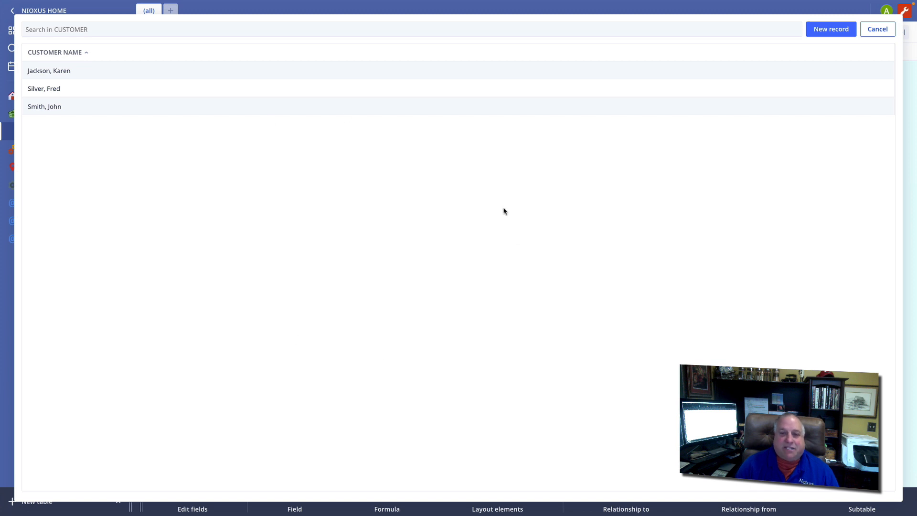
left_click(879, 29)
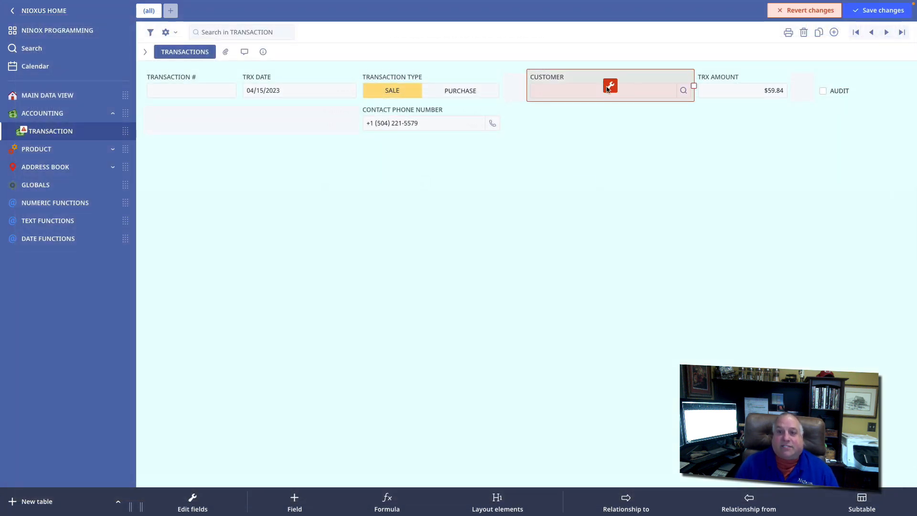
Step: Show the CUSTOMER relationship field as a Combobox and save the layout changes
left_click(610, 86)
left_click(515, 125)
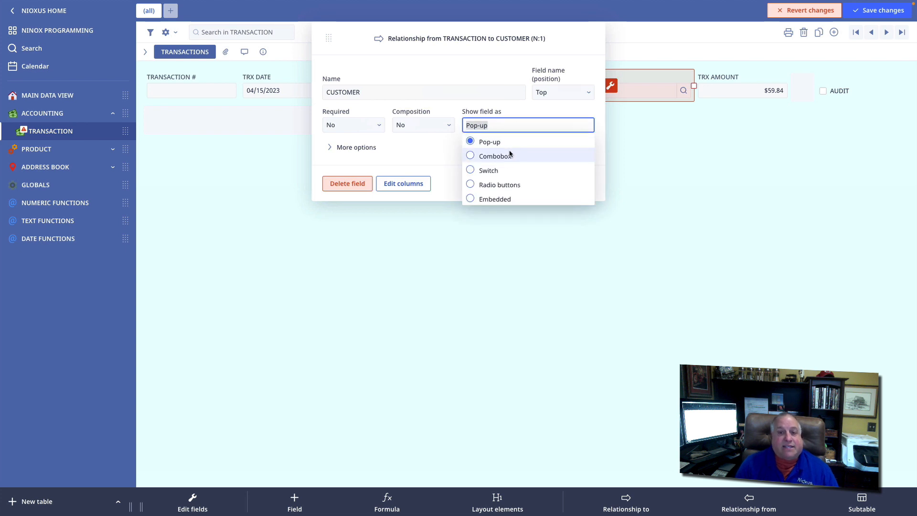
left_click(494, 156)
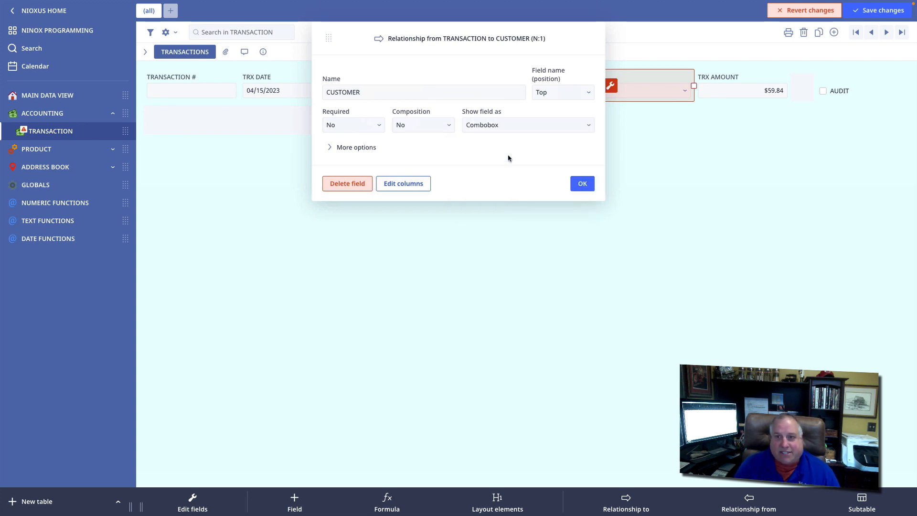
left_click(582, 183)
left_click(872, 13)
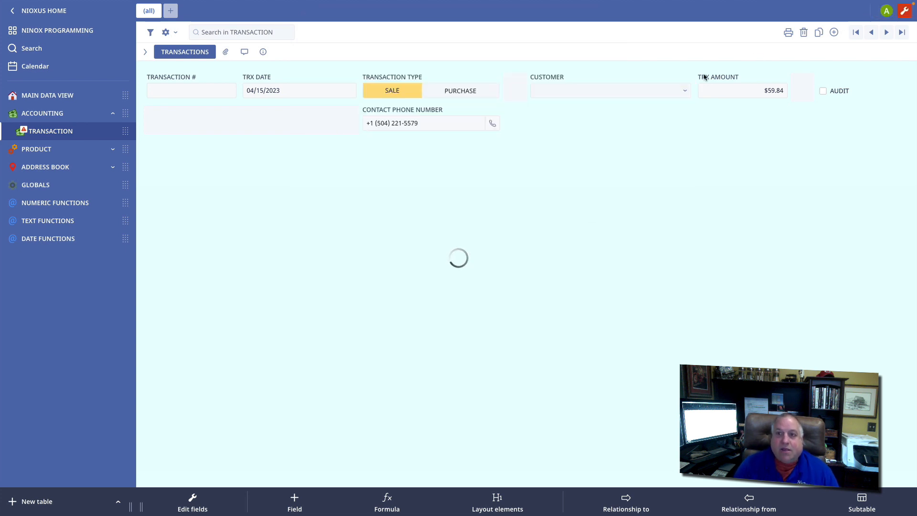
Step: Choose the second customer listed for this transaction and review the CUSTOMER field's settings
left_click(686, 92)
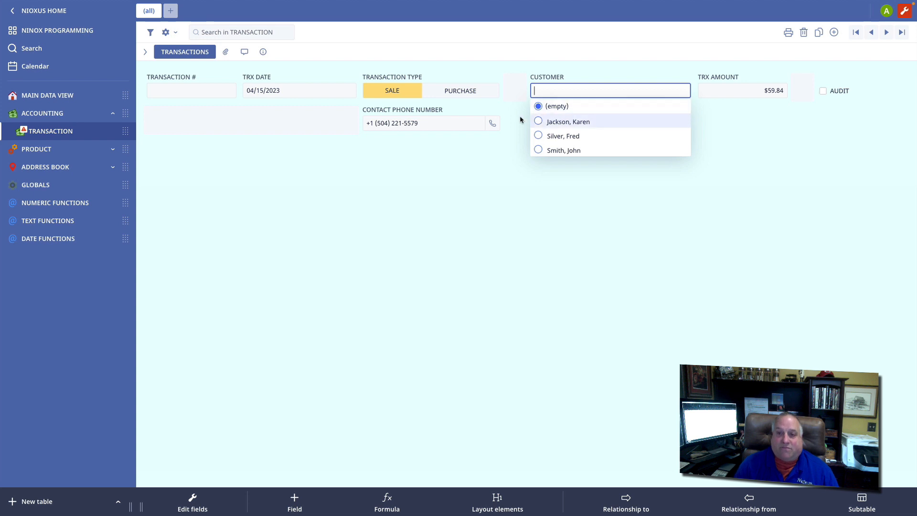
left_click(568, 136)
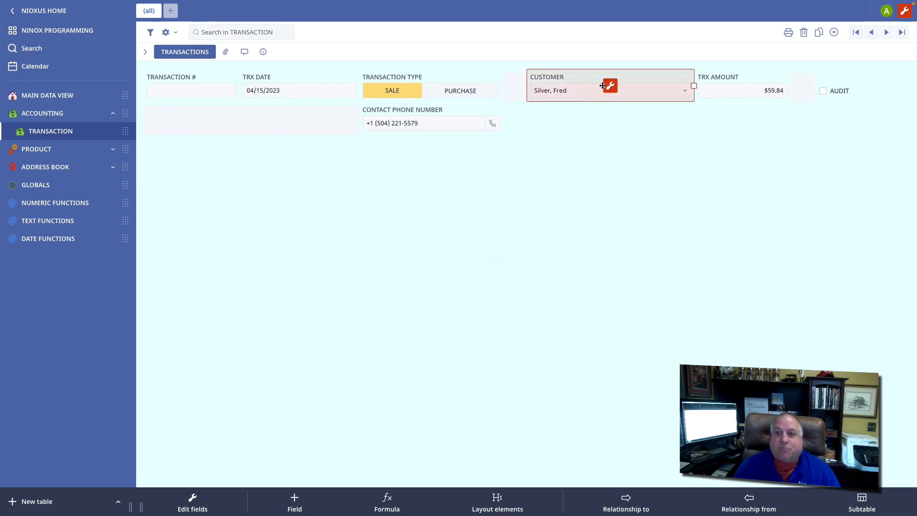
left_click(610, 86)
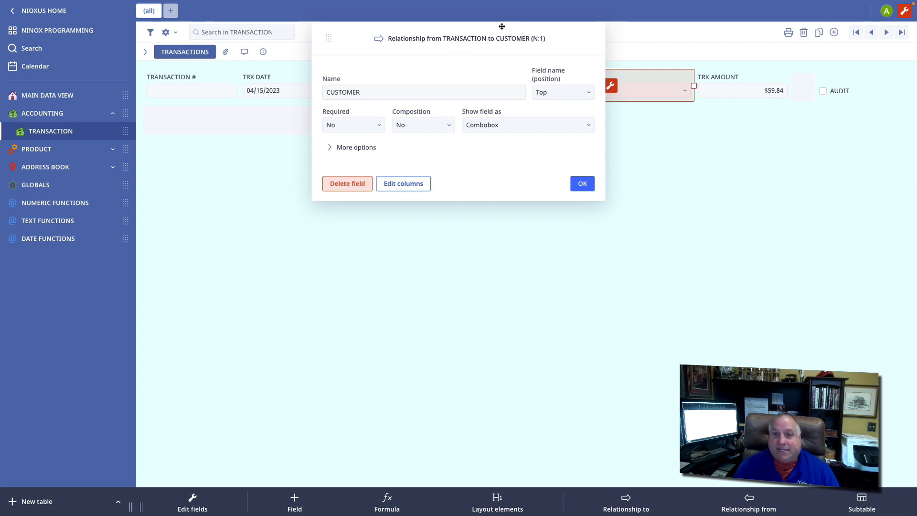
left_click(581, 184)
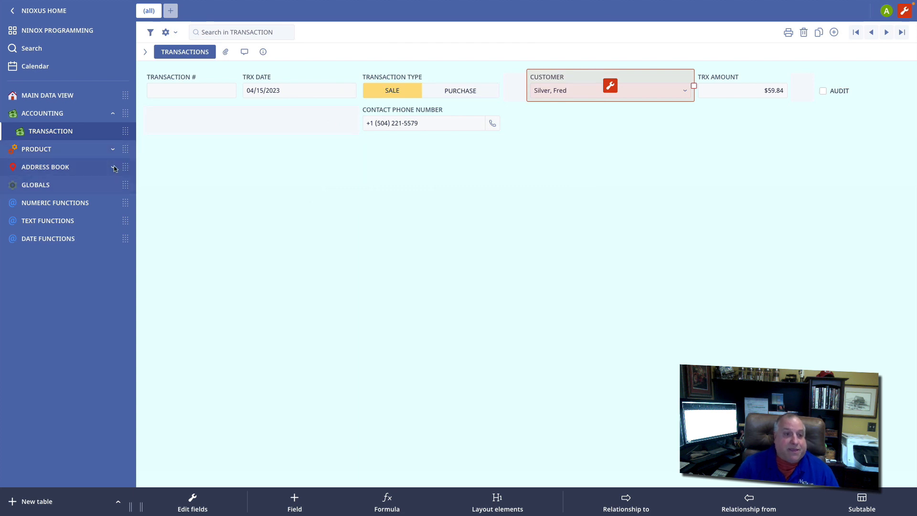
Step: In the CUSTOMER table's TRANSACTION relationship, show only the columns TRX DATE, TRANSACTION TYPE and TRX AMOUNT
left_click(64, 167)
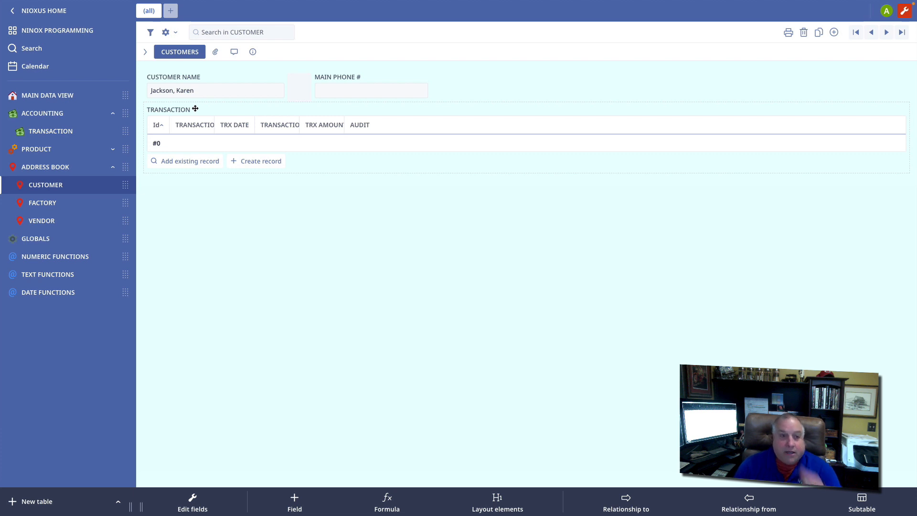
left_click(422, 109)
left_click(527, 139)
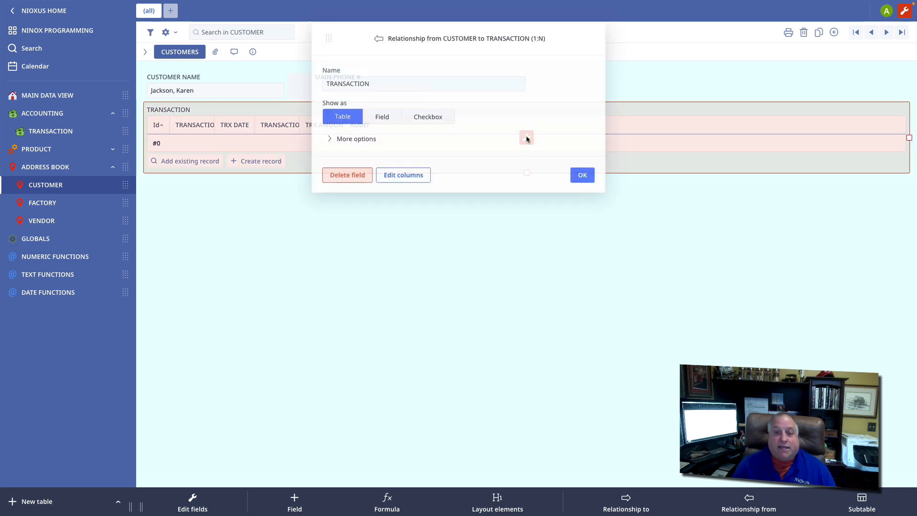
left_click(418, 174)
left_click_drag(497, 83, 403, 88)
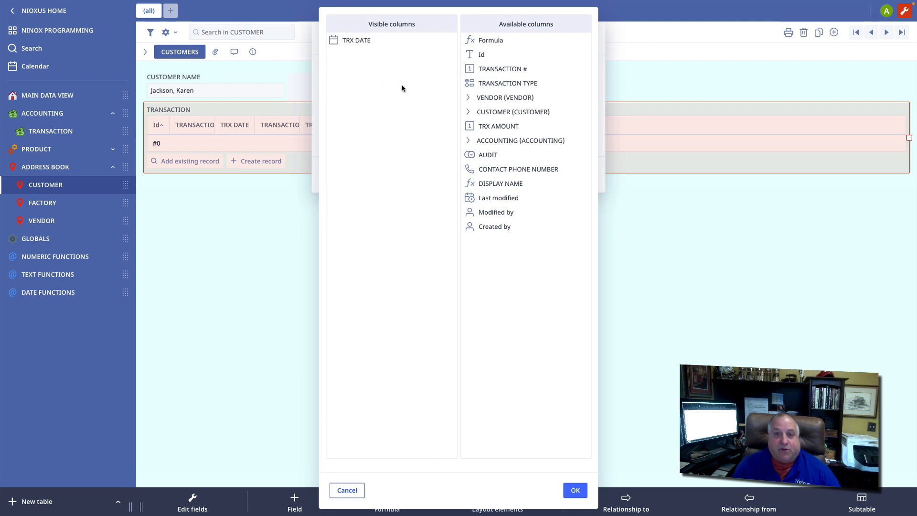
left_click_drag(506, 83, 395, 94)
left_click_drag(497, 112, 399, 117)
key("Return")
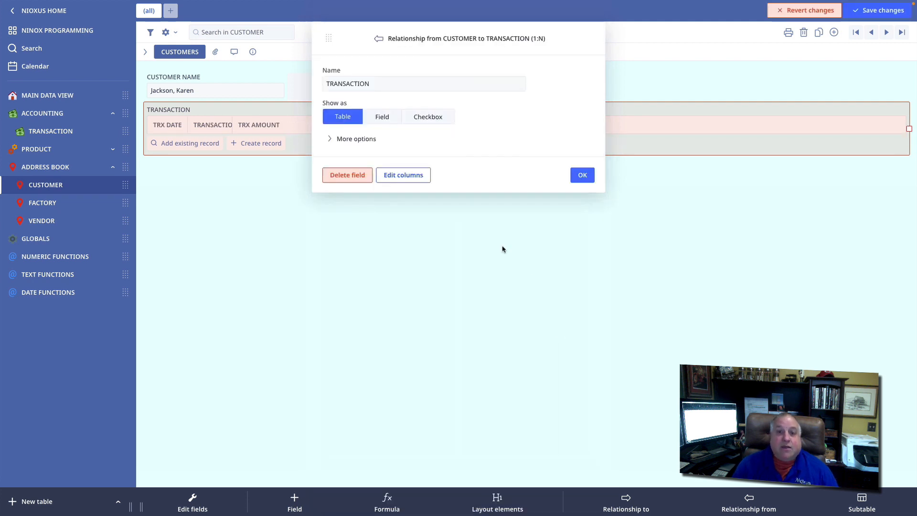
left_click(581, 175)
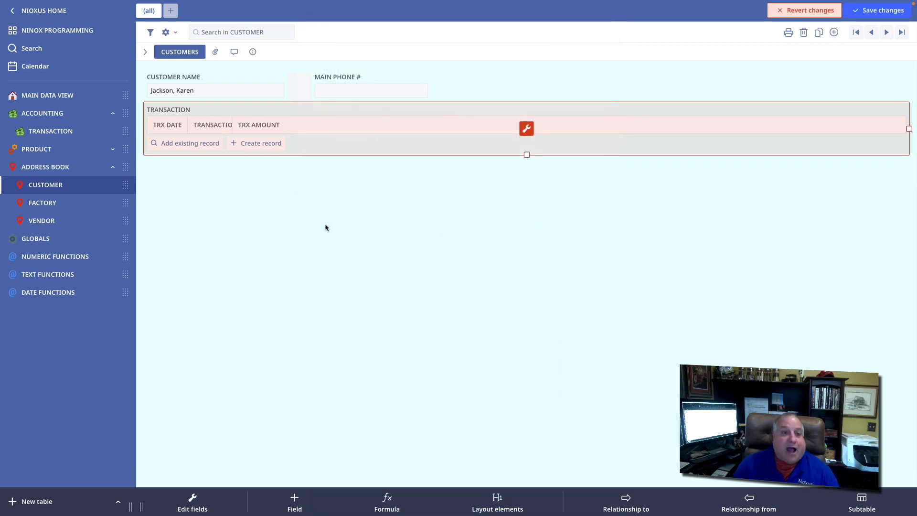
Step: Widen the TRX DATE column of the related TRANSACTION list and sort it in descending order
left_click(214, 213)
left_click_drag(188, 126, 302, 127)
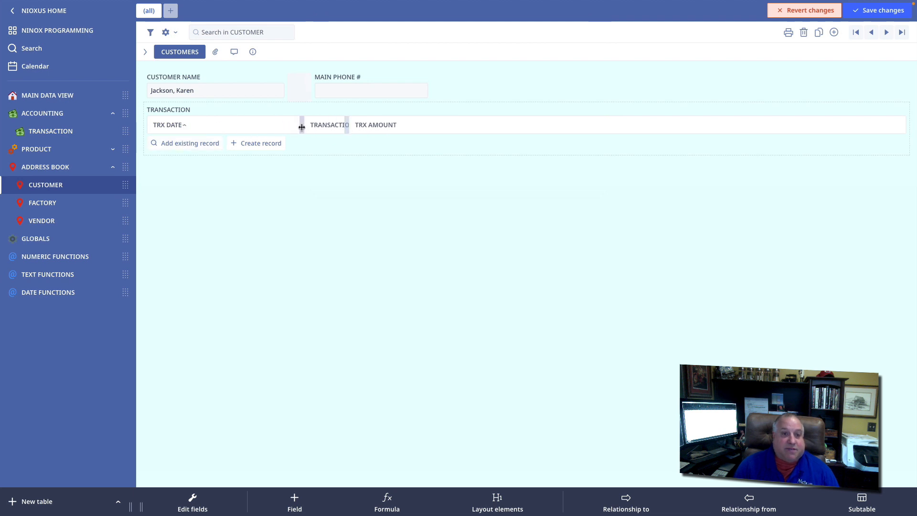
left_click(245, 127)
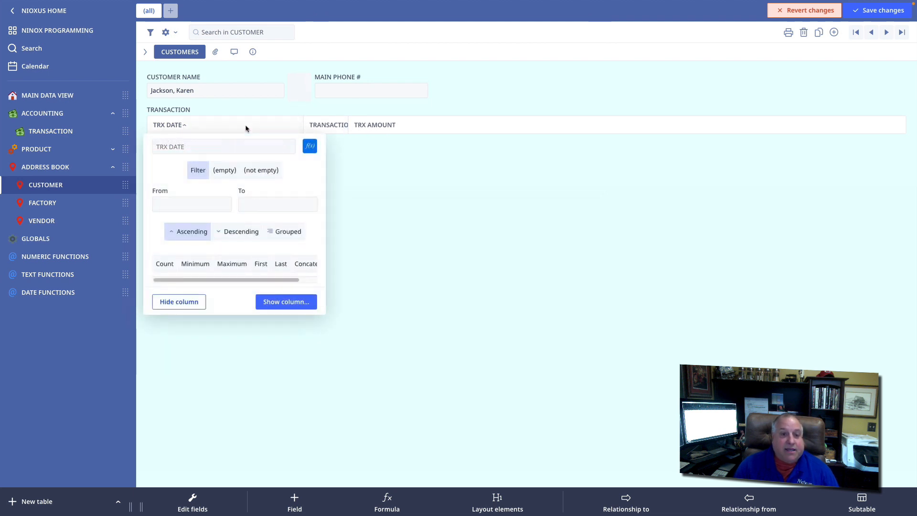
left_click(233, 233)
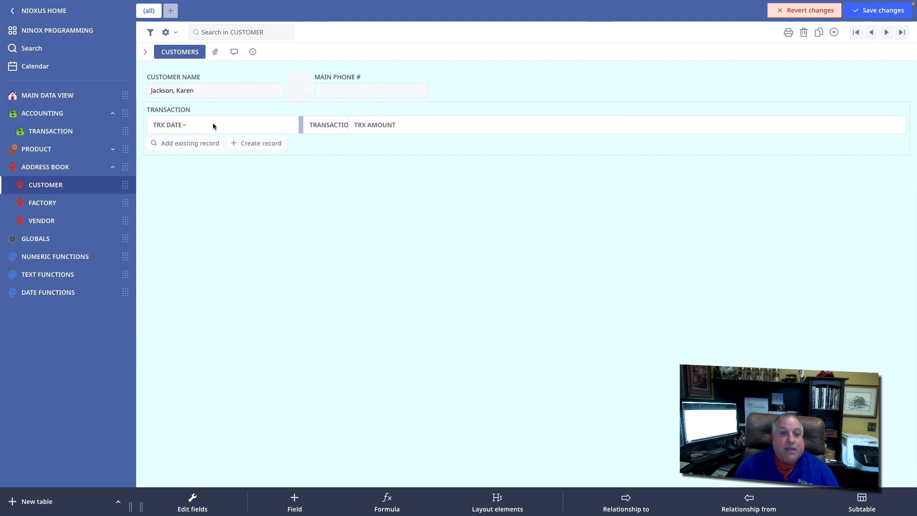
Step: Widen the TRANSACTION TYPE column to show its full heading and summarize it with Count
left_click_drag(345, 126, 452, 125)
left_click(400, 124)
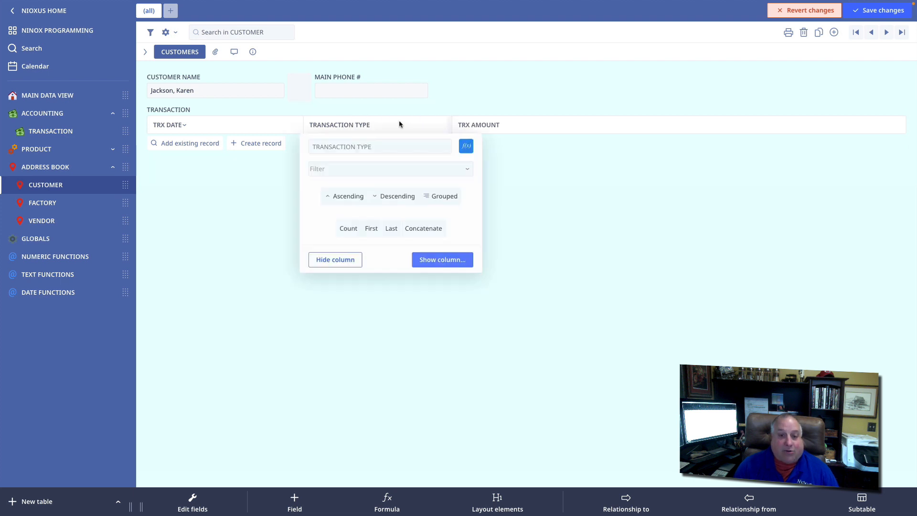
left_click(348, 228)
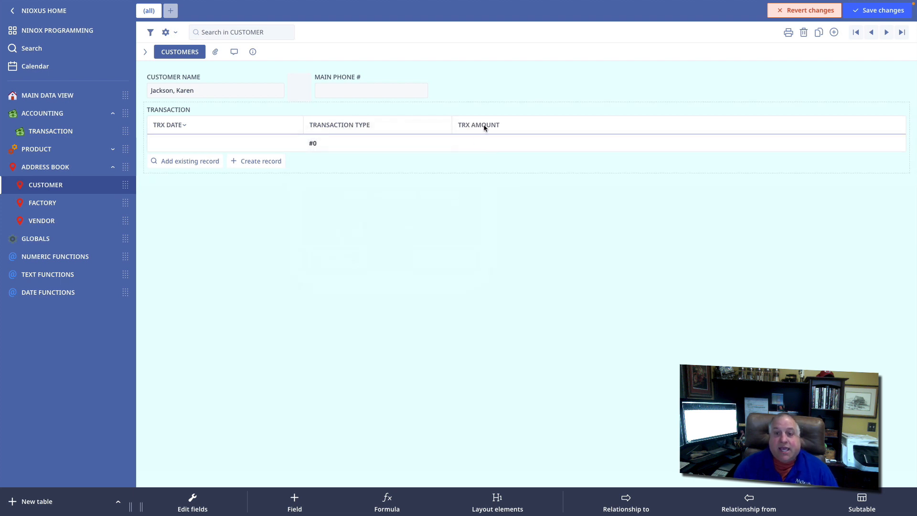
Step: Summarize the TRX AMOUNT column with a sum and save the layout changes
left_click(485, 125)
left_click(491, 230)
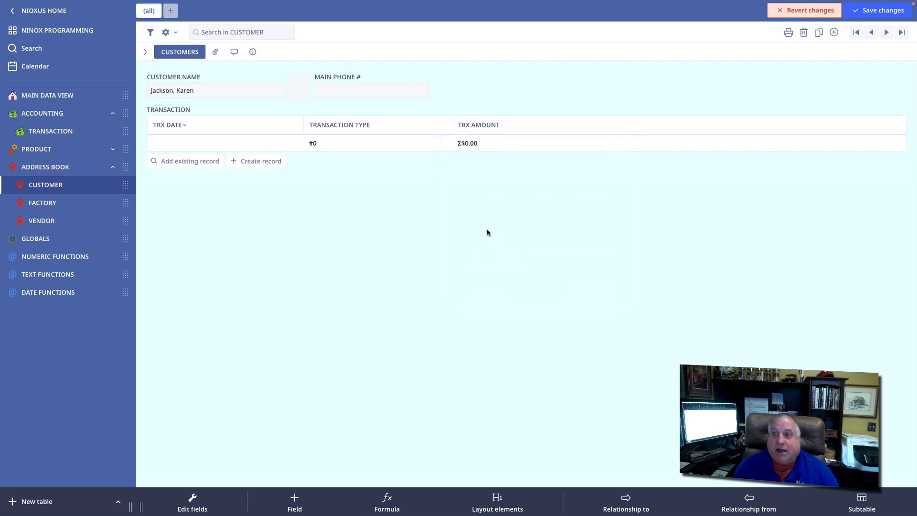
left_click(878, 10)
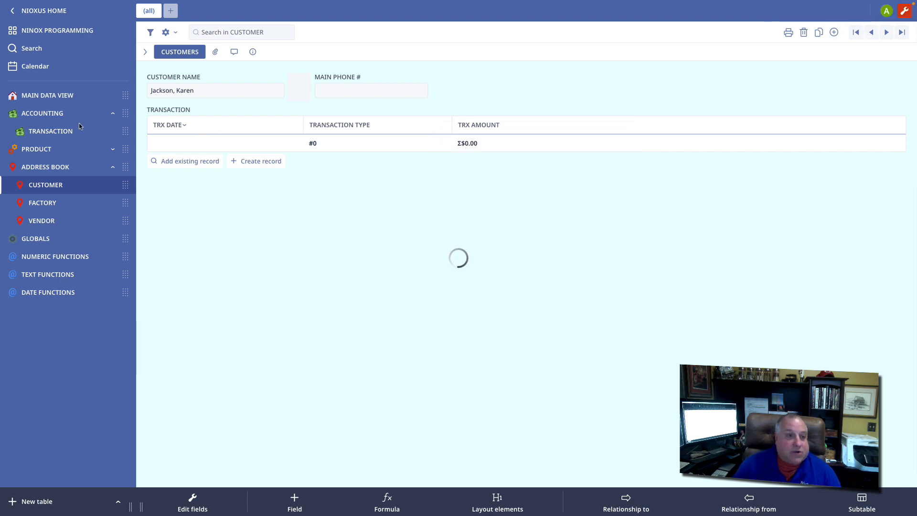
Step: Reassign the 04/15/2023 record in the TRANSACTION table to the first named customer and set its TRX AMOUNT to $500.00
left_click(48, 133)
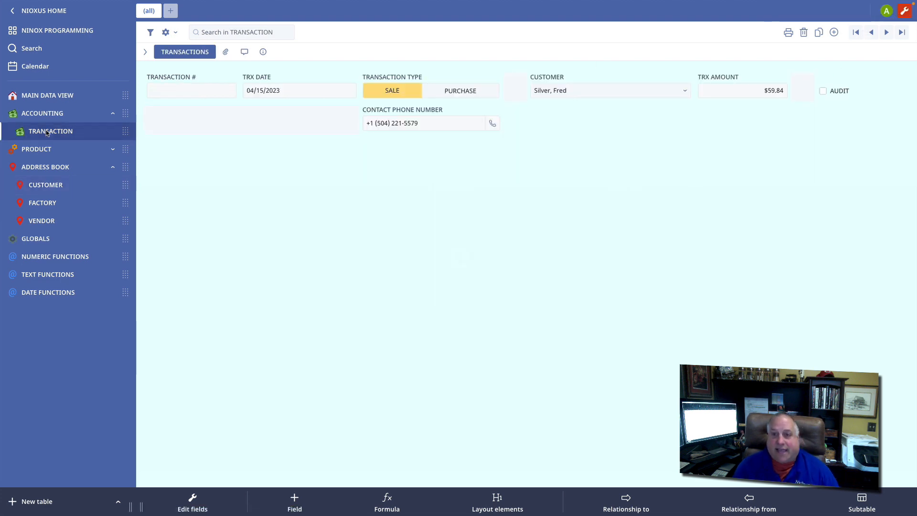
left_click(685, 90)
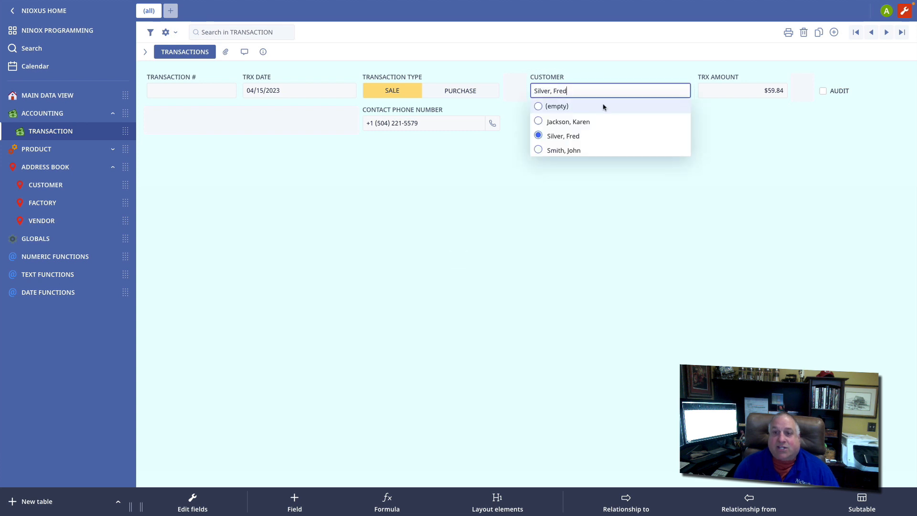
left_click(571, 123)
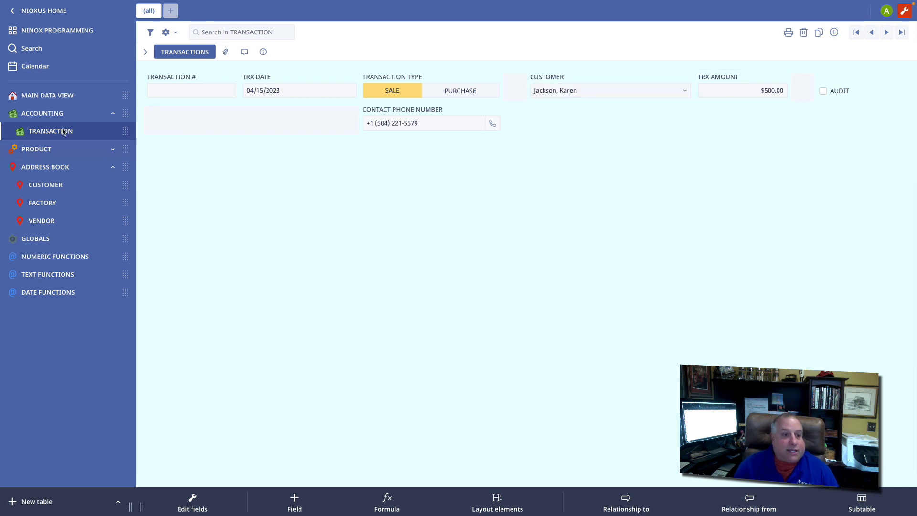
Step: From the customer's record, create a related transaction with TRX AMOUNT $1,500.00 and TRX DATE 01/03/2024, and close it
left_click(47, 186)
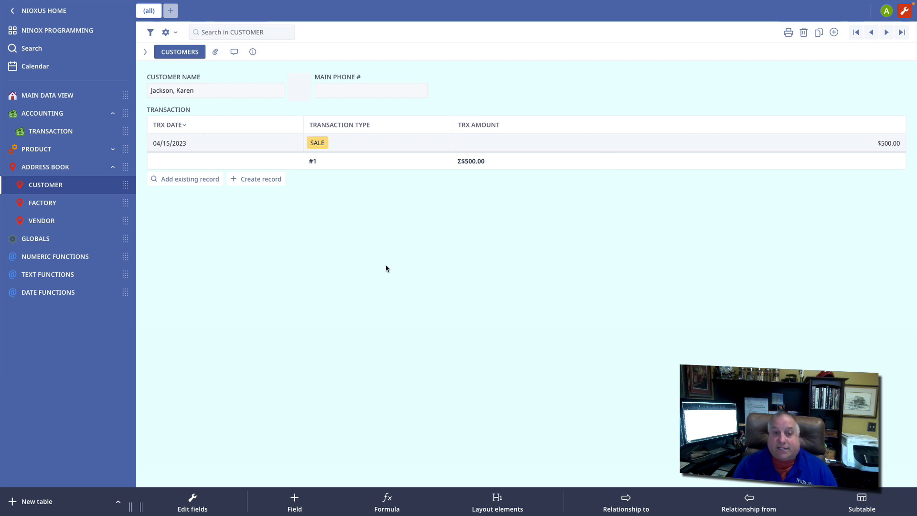
left_click(261, 179)
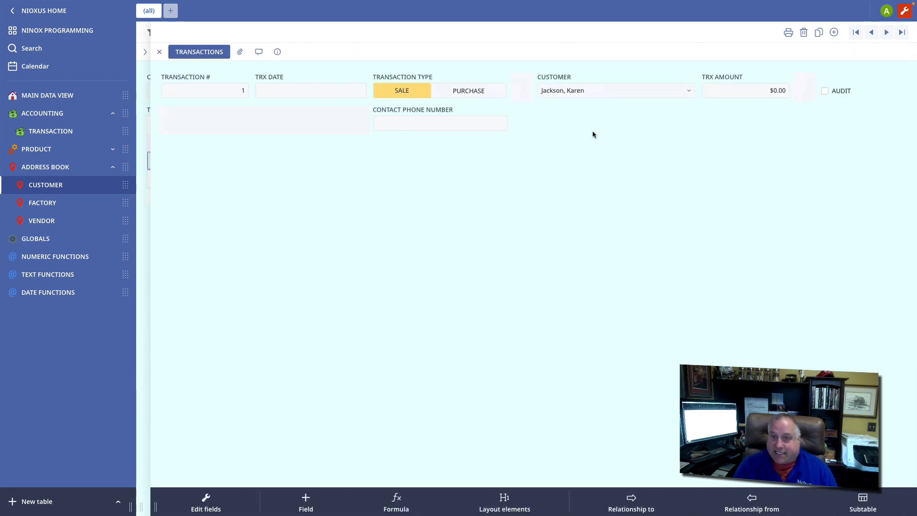
left_click(751, 91)
type("1500")
key("Return")
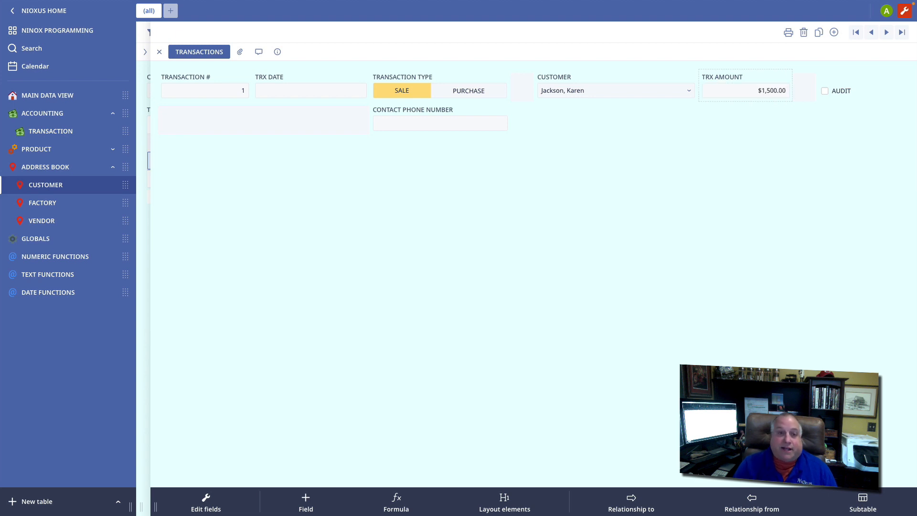
left_click(331, 94)
left_click(310, 169)
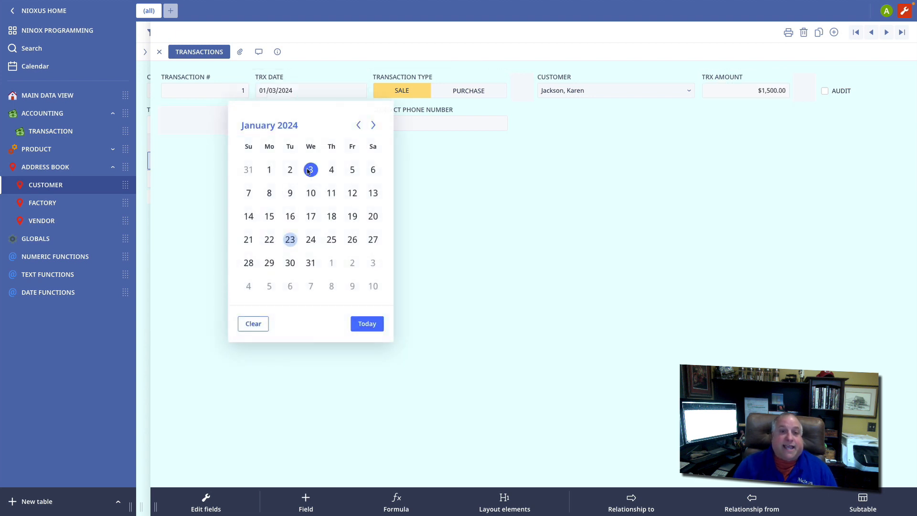
left_click(160, 53)
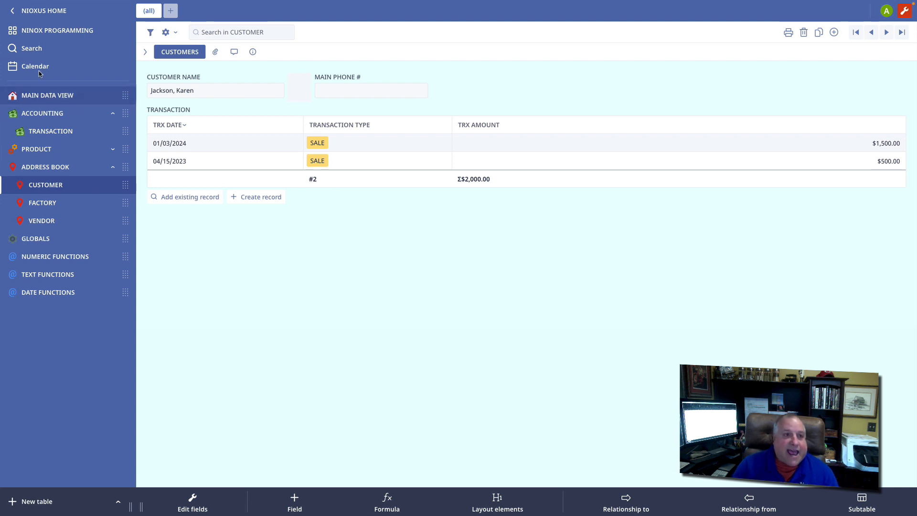
left_click(52, 31)
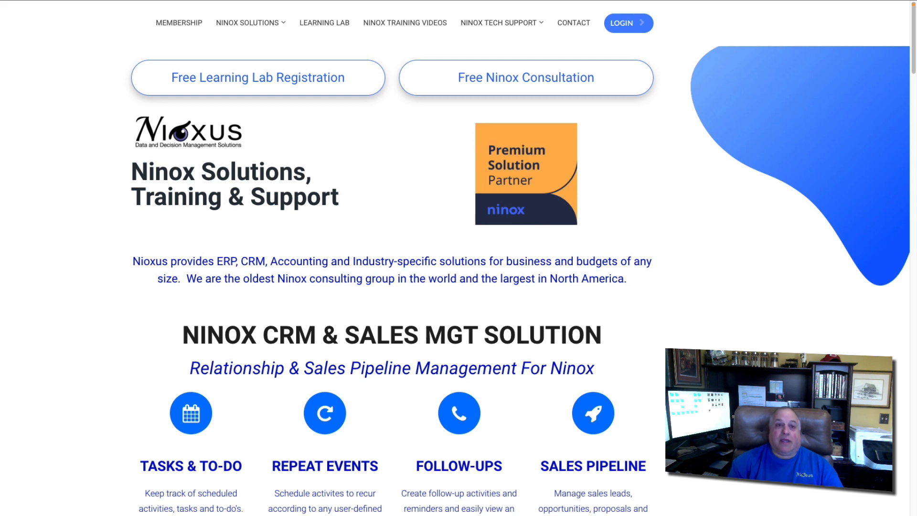
Step: On the Nioxus website, look over the Ninox solutions offered and open the Free Learning Lab Registration
mouse_move(219, 24)
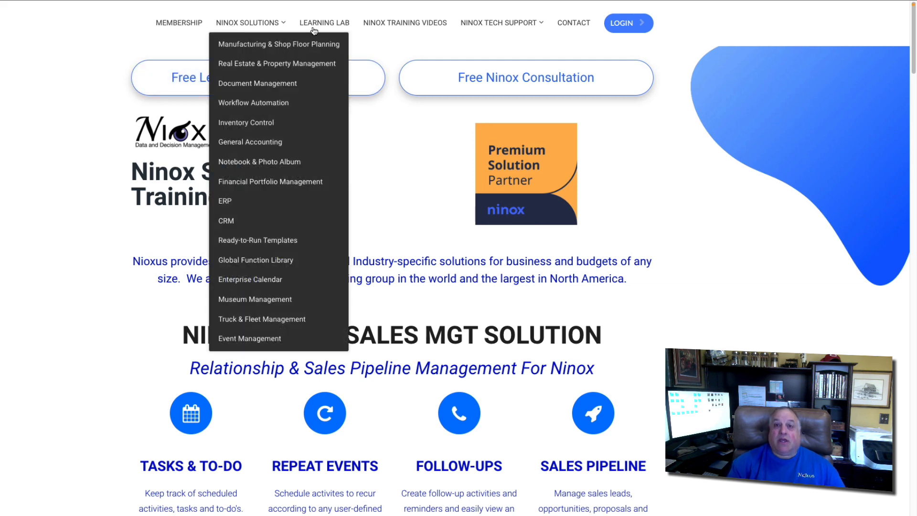
mouse_move(495, 25)
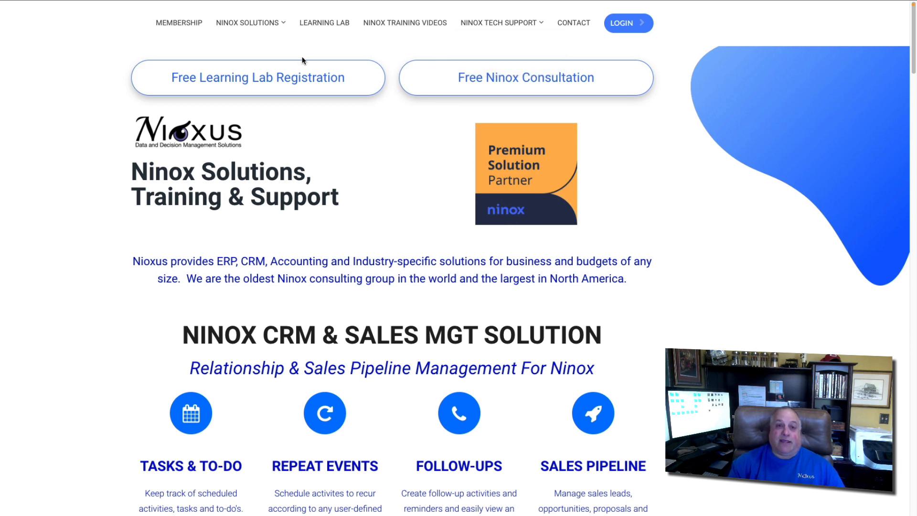
left_click(288, 83)
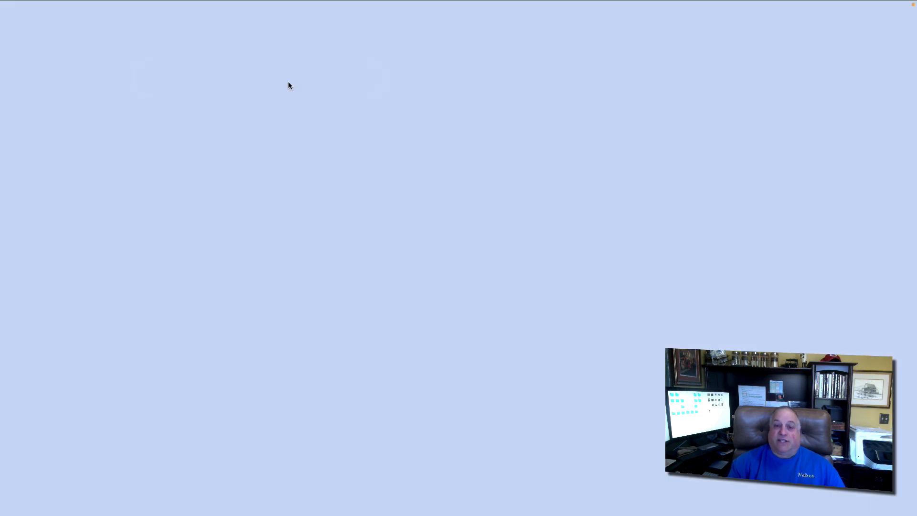